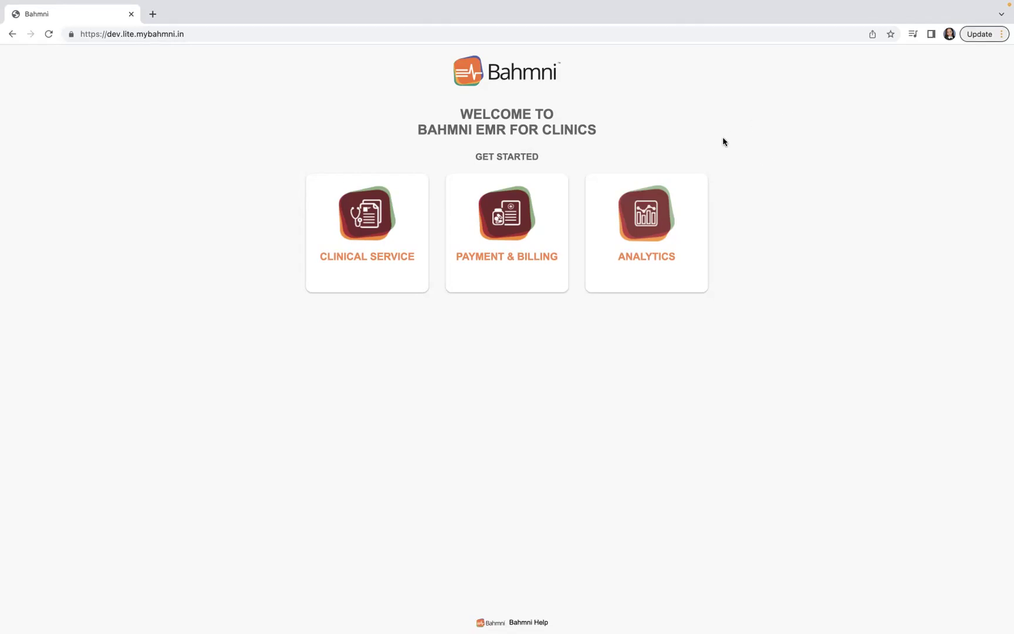
- Open Bahmni's Analytics in Metabase and browse its databases: mart, openmrs and Sample Database
left_click(645, 228)
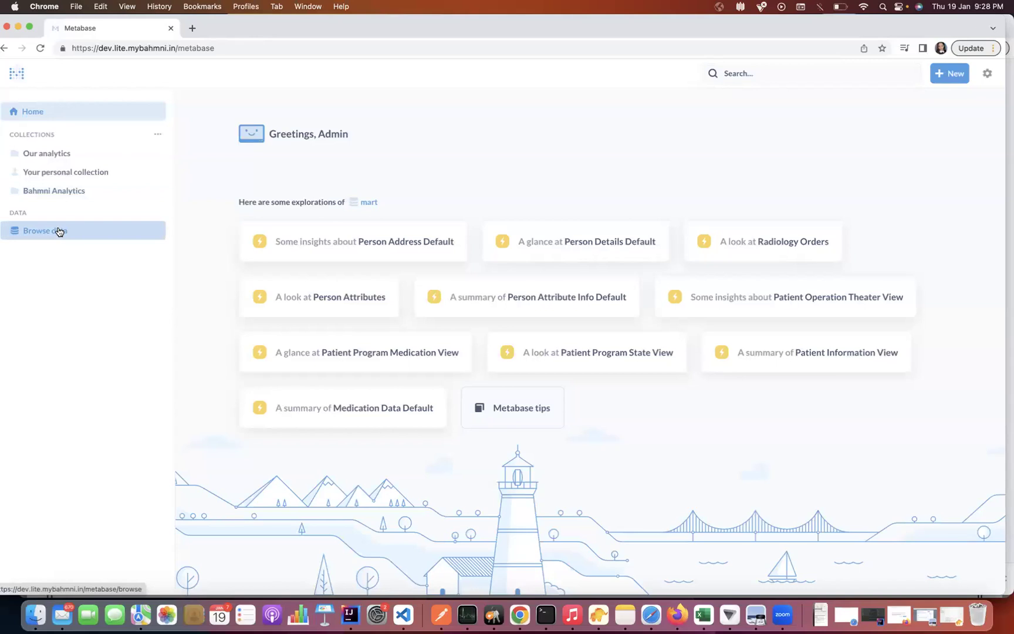
left_click(66, 236)
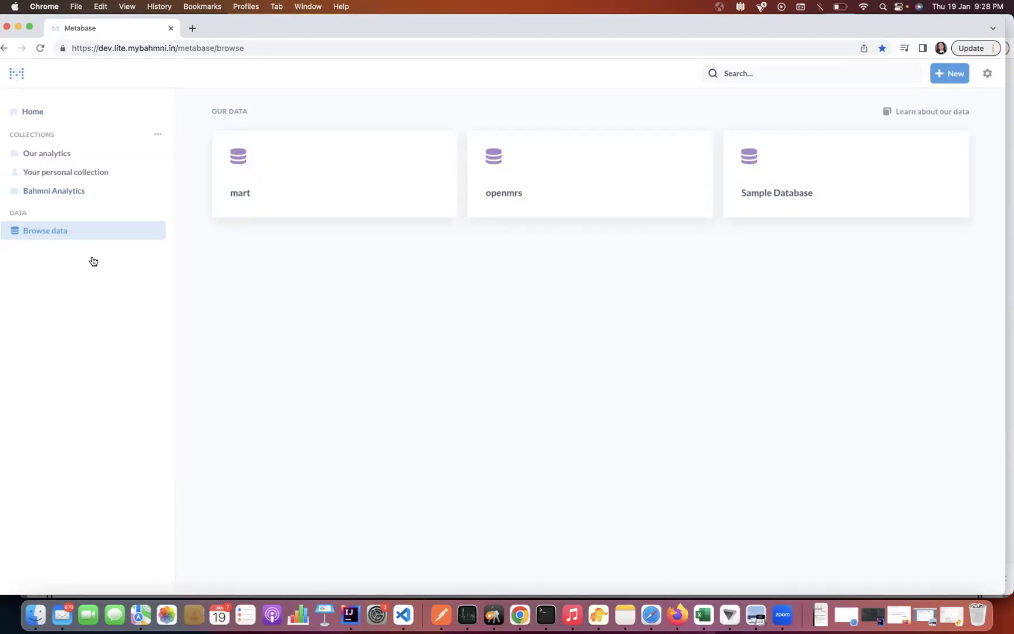
- Open the Bahmni Analytics collection to list the Clinic Visits and Registered Patients questions
left_click(54, 190)
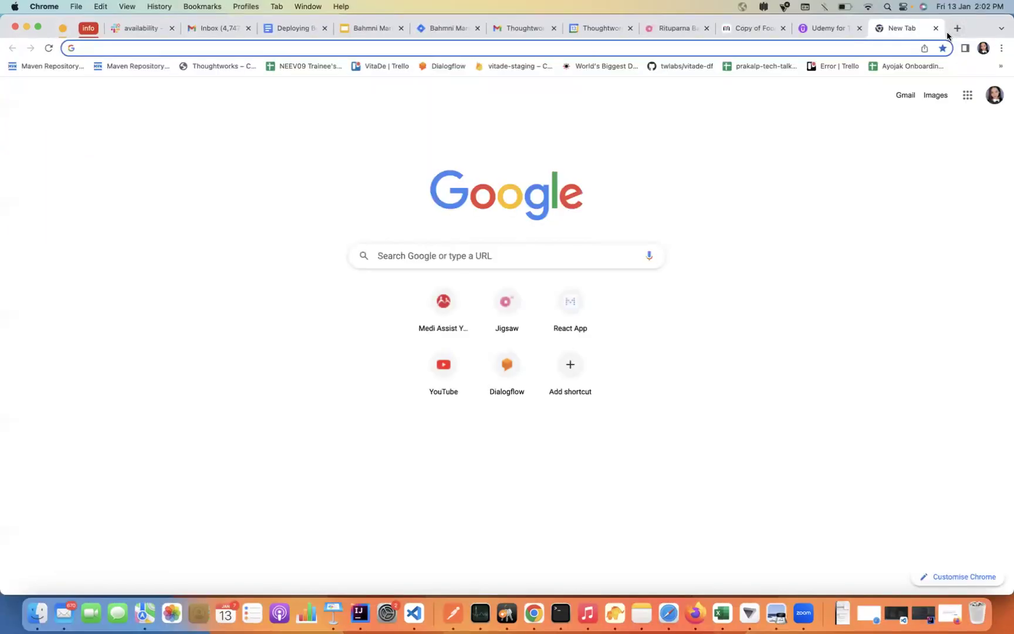
- Search 'active initi' to reach Active Bahmni Initiatives & Projects, then open its Bahmni-Metabase Integration child page
type("ac")
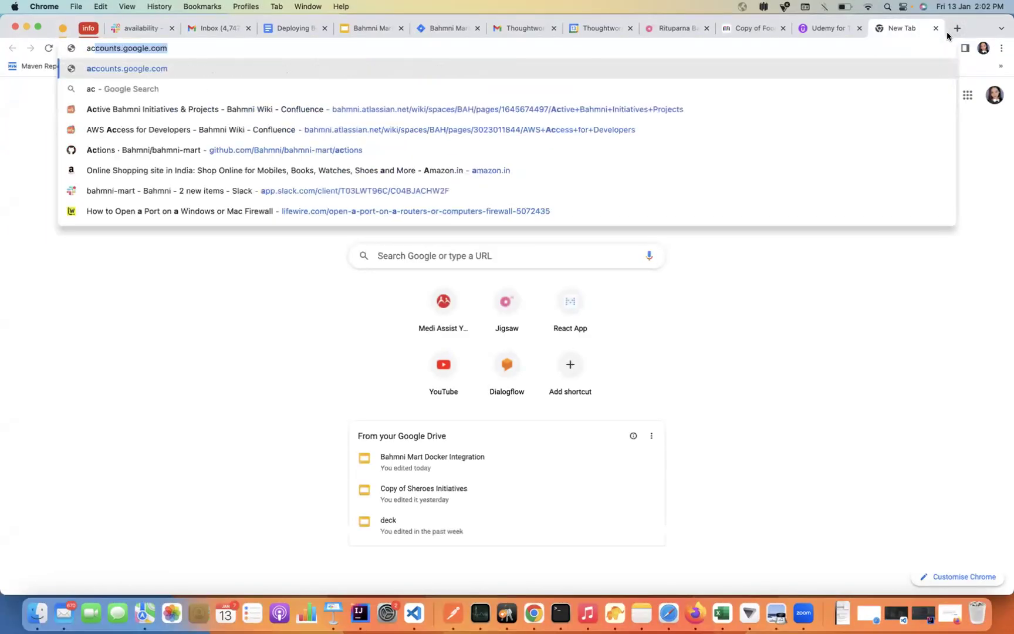
type("tive ")
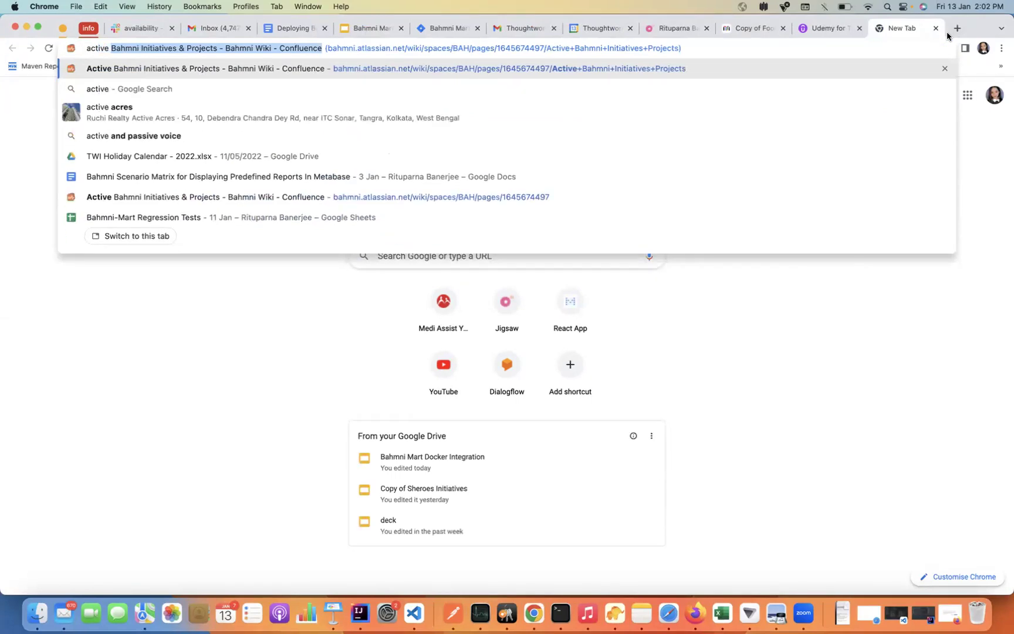
type("initi")
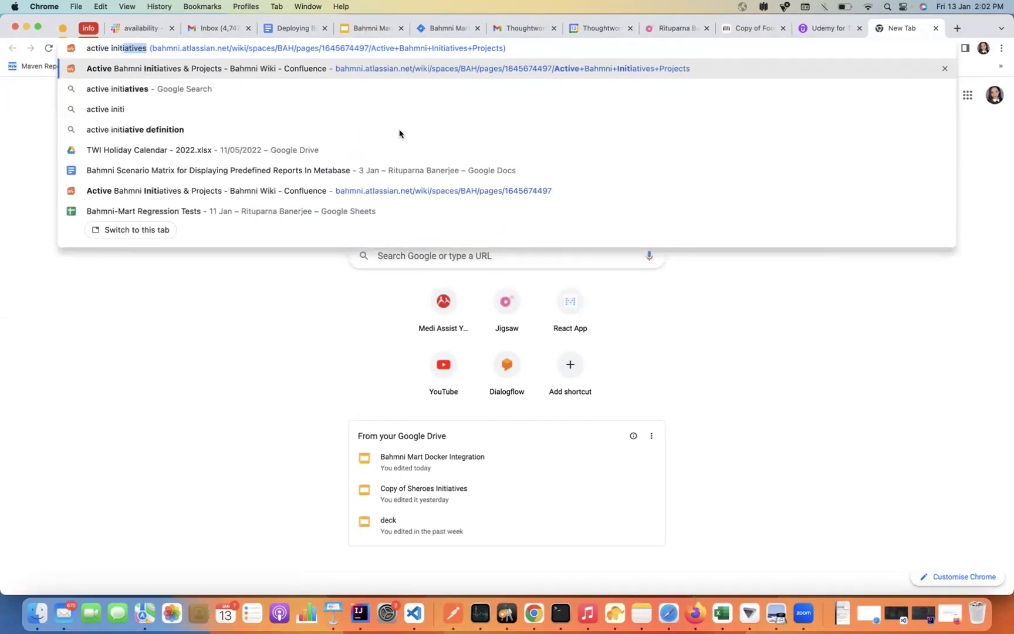
left_click(309, 68)
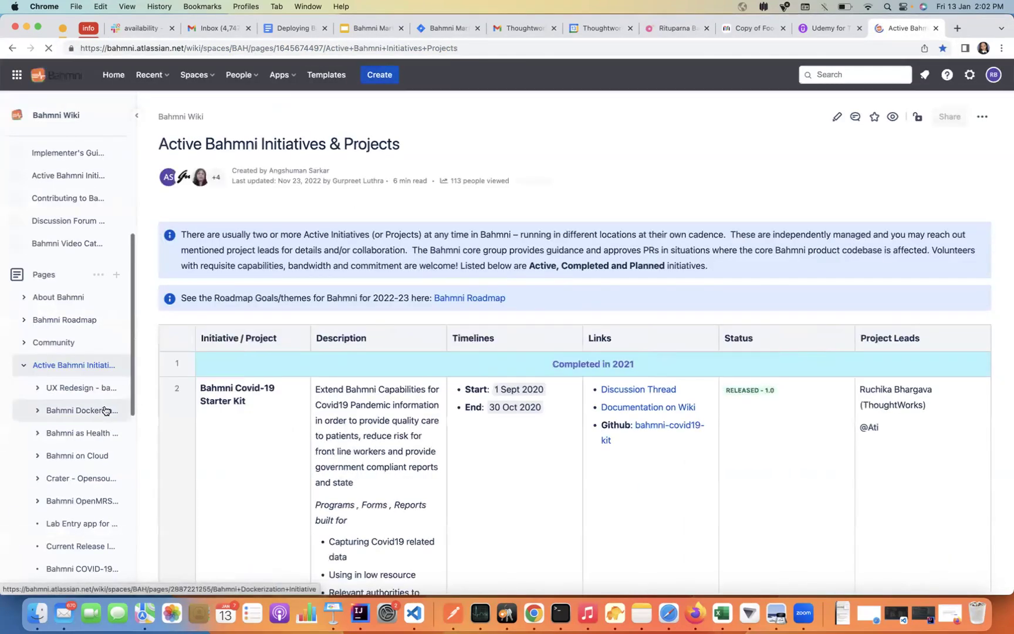
scroll(105, 410, "down", 5)
scroll(105, 410, "down", 2)
left_click(68, 425)
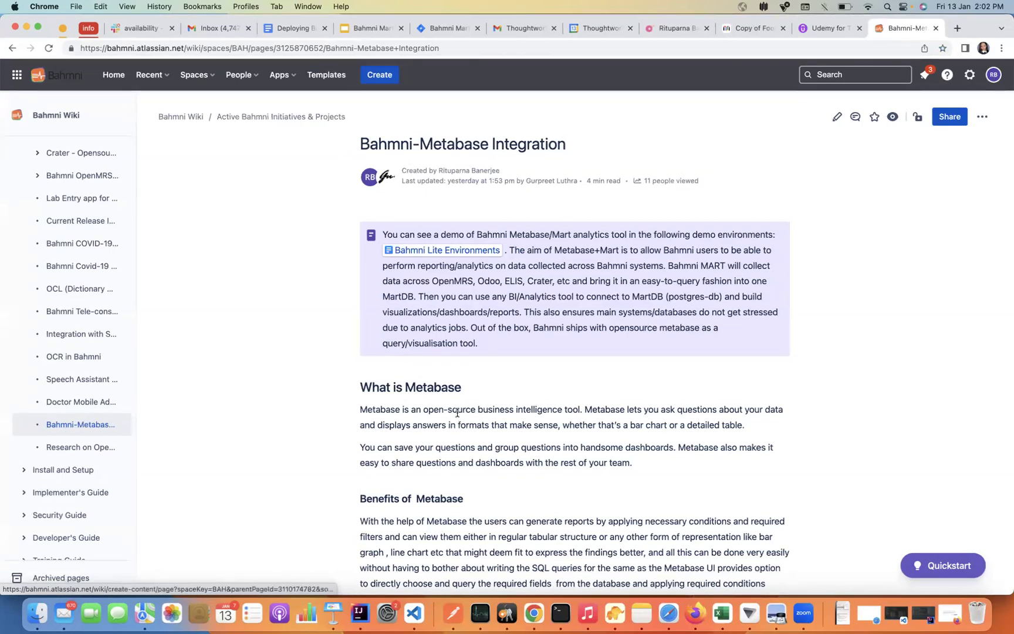
- Scroll through the What is Metabase and Benefits of Metabase sections of the integration page
scroll(457, 413, "down", 5)
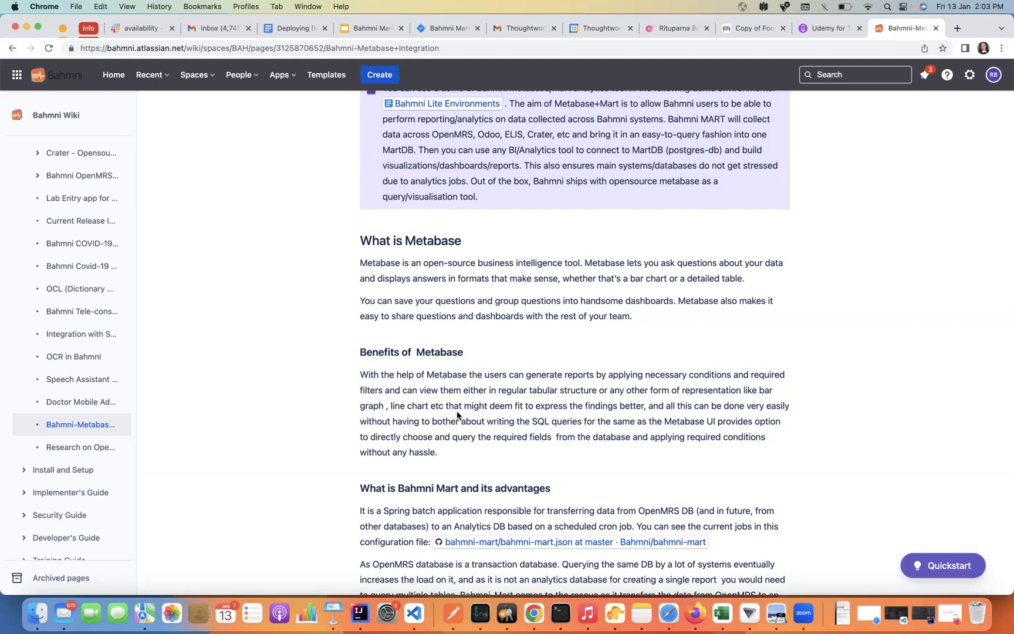
scroll(457, 415, "down", 3)
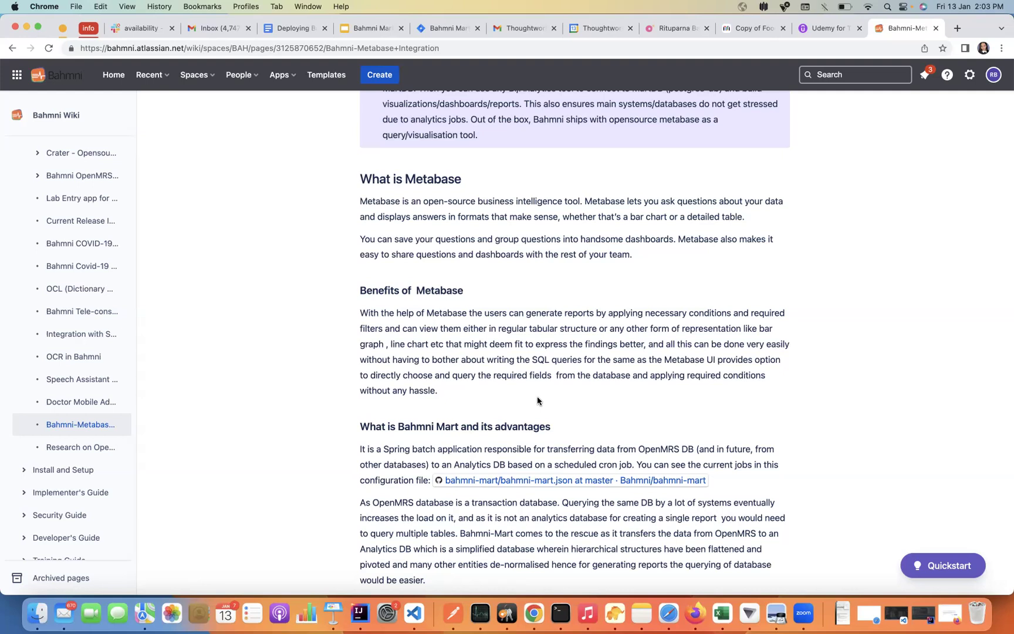
scroll(538, 401, "down", 3)
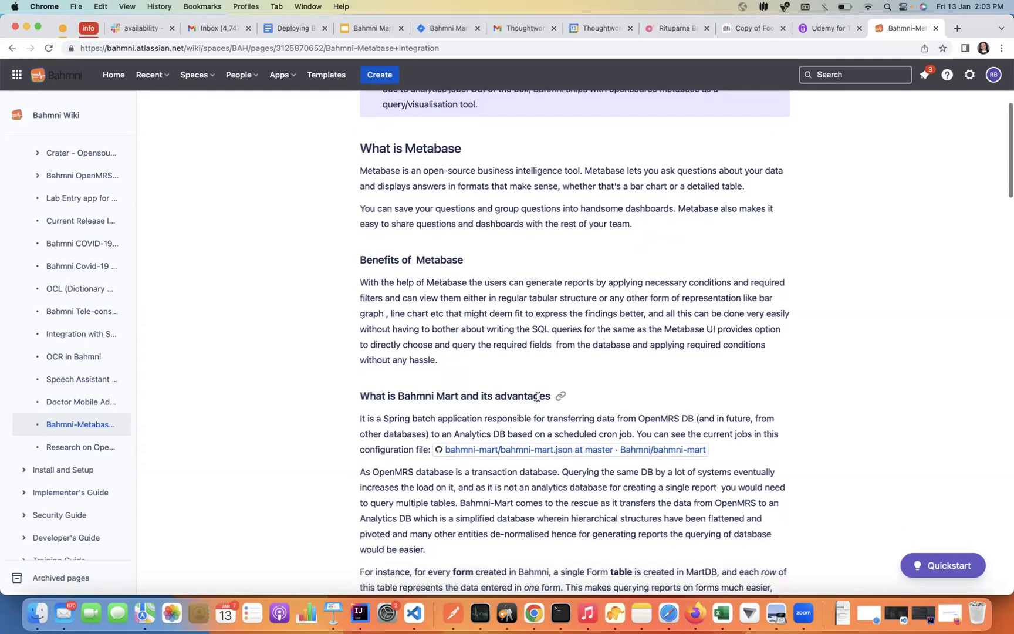
scroll(537, 397, "down", 3)
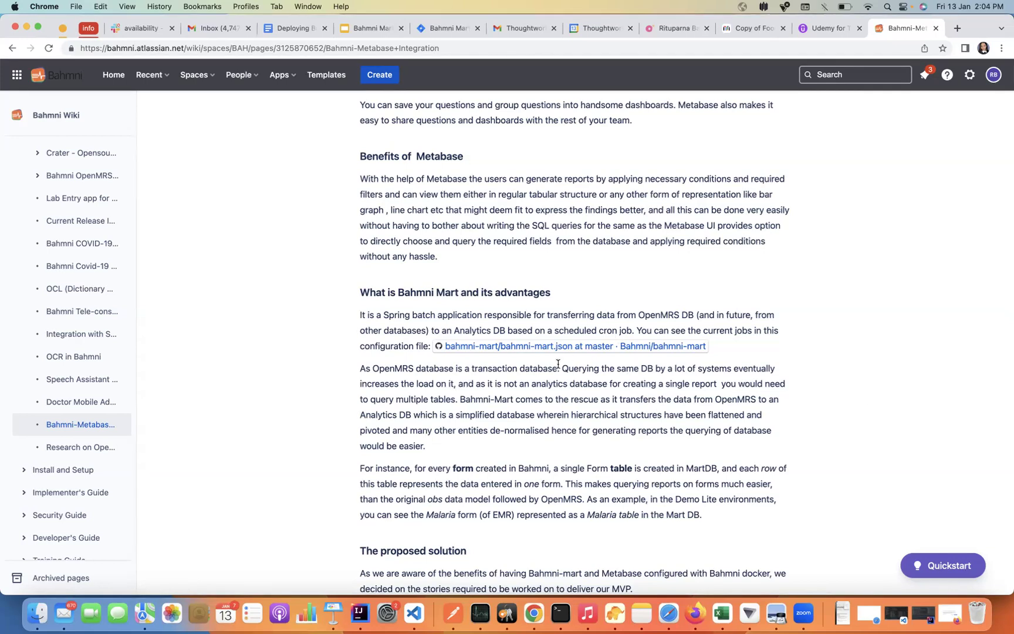
mouse_move(536, 351)
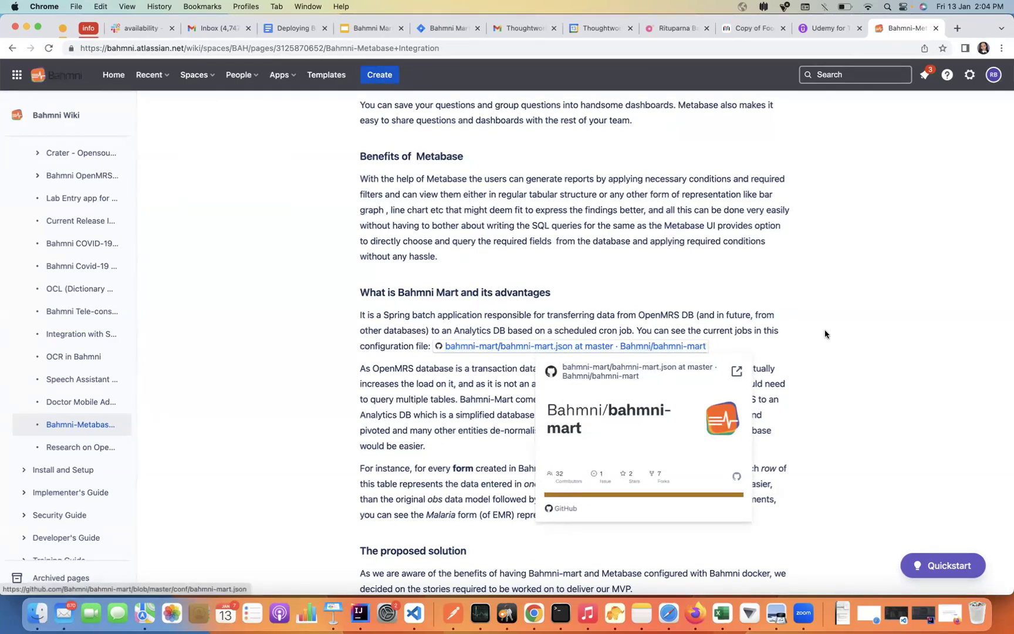
scroll(879, 328, "down", 5)
scroll(879, 328, "down", 15)
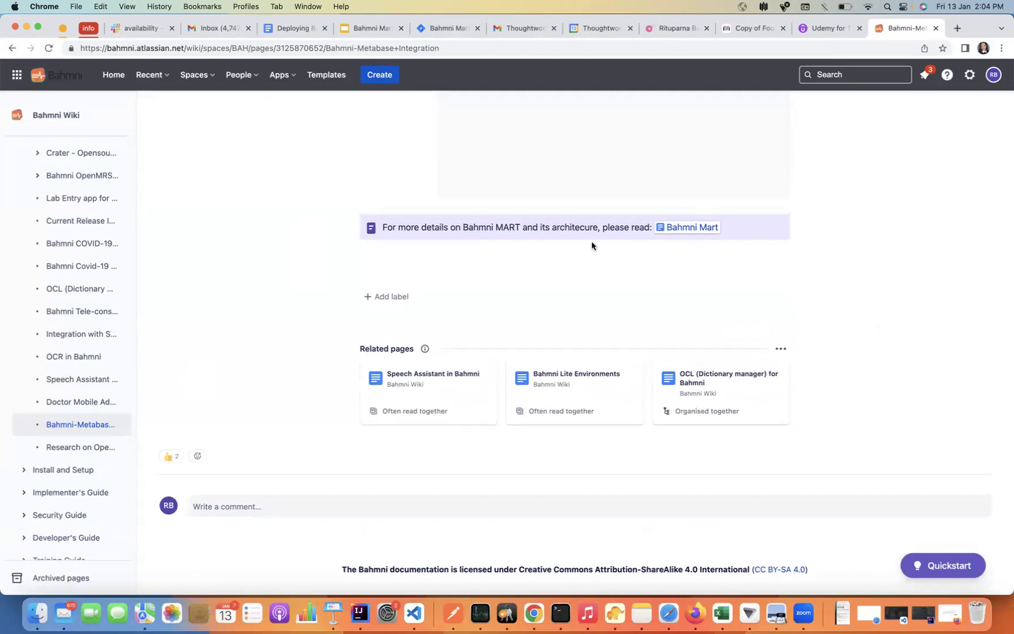
- Open the linked Bahmni Mart page and preview 'Data Flattening using Bahmni Mart for Wiki.pdf'
left_click(672, 229)
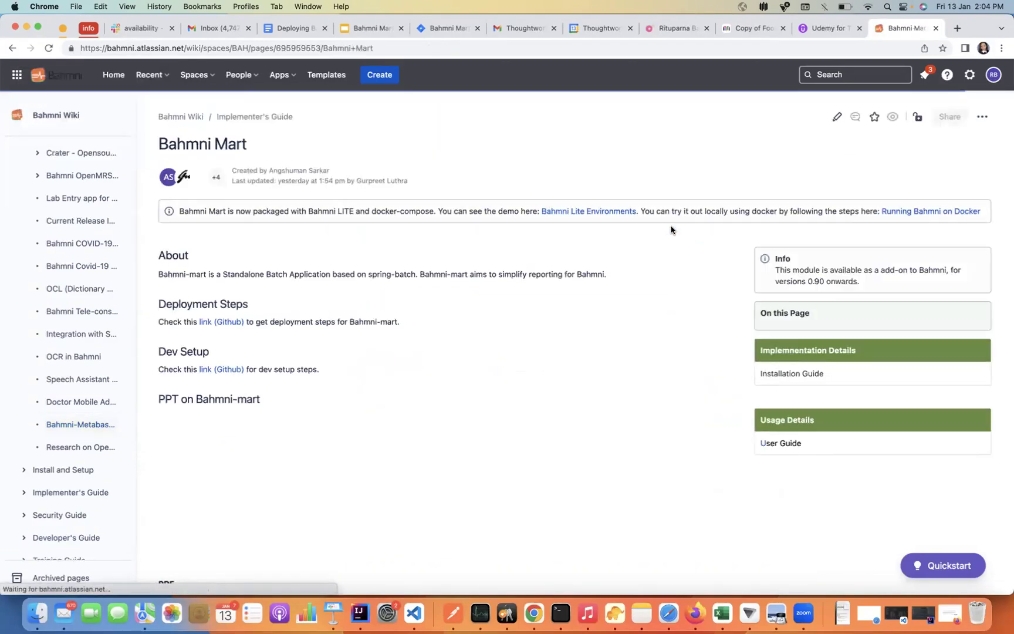
scroll(285, 345, "down", 3)
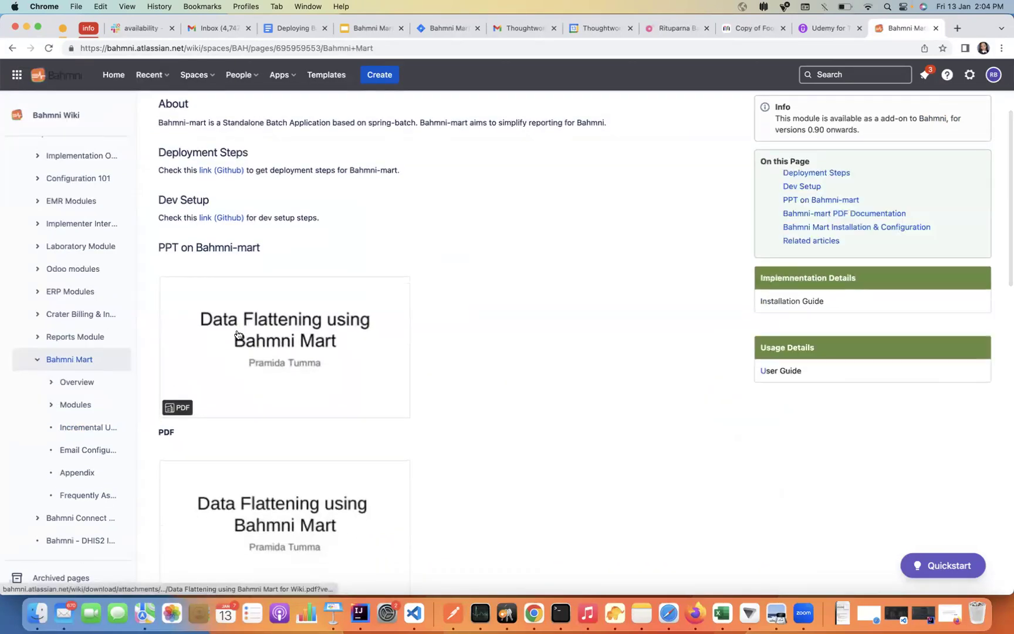
left_click(237, 334)
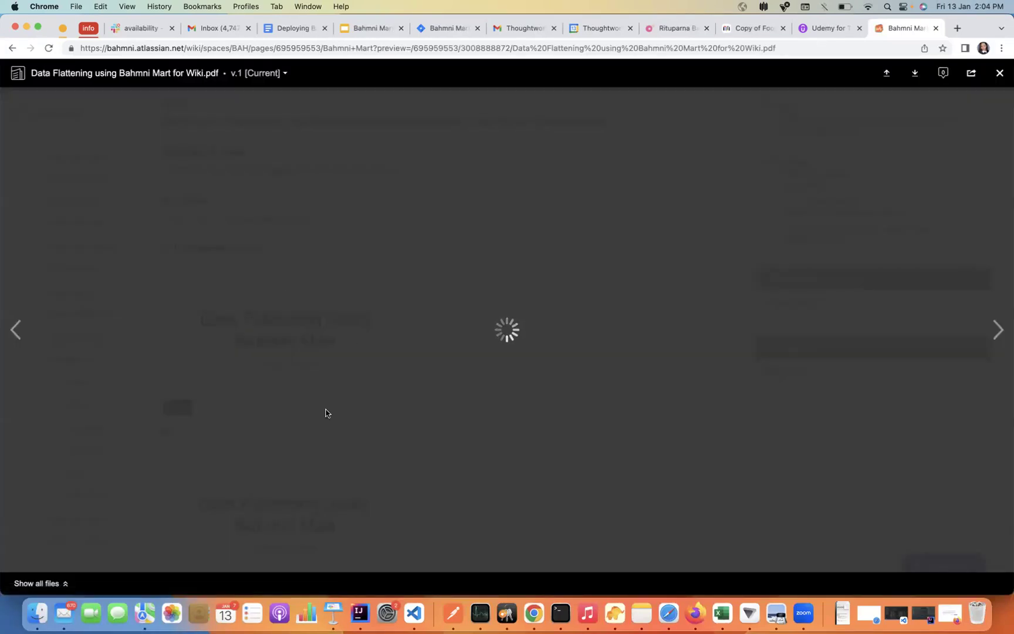
- Page through the PDF preview to the Reporting Platform slide on page 8
scroll(277, 389, "down", 10)
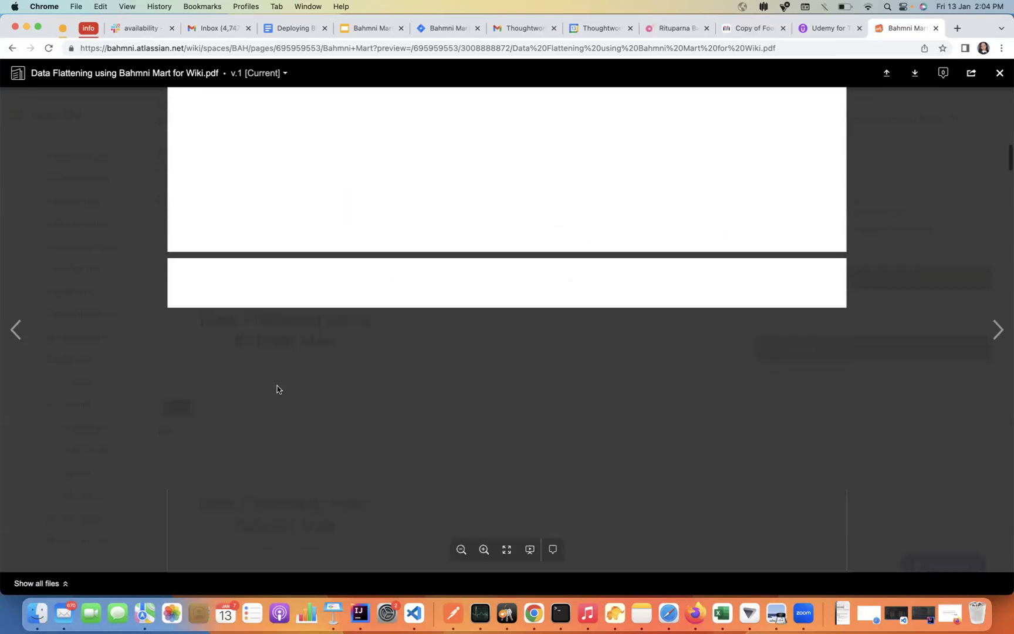
scroll(277, 389, "up", 1)
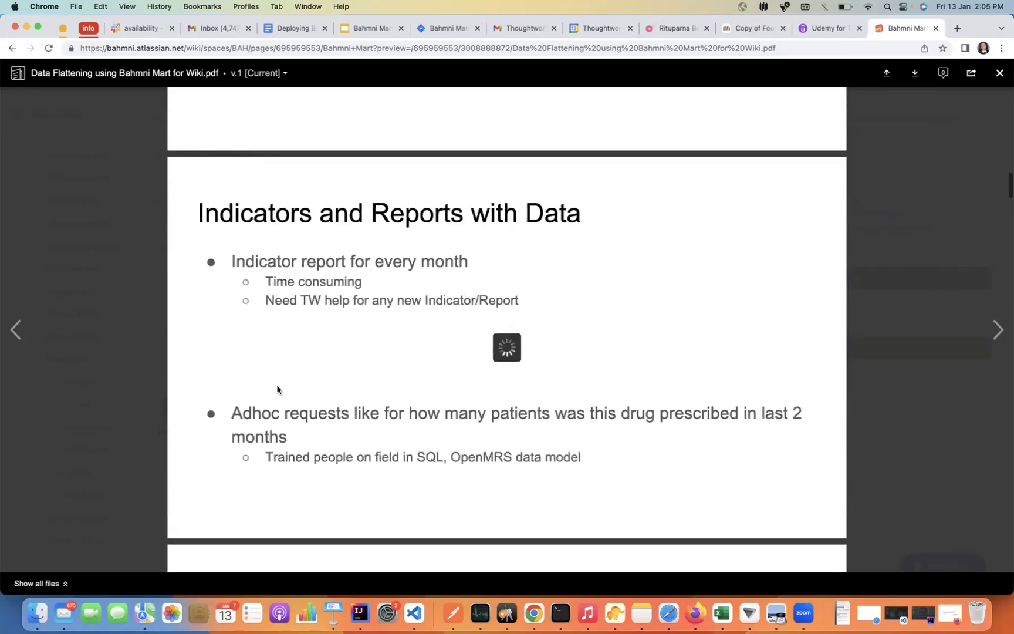
scroll(277, 389, "down", 2)
scroll(277, 389, "down", 15)
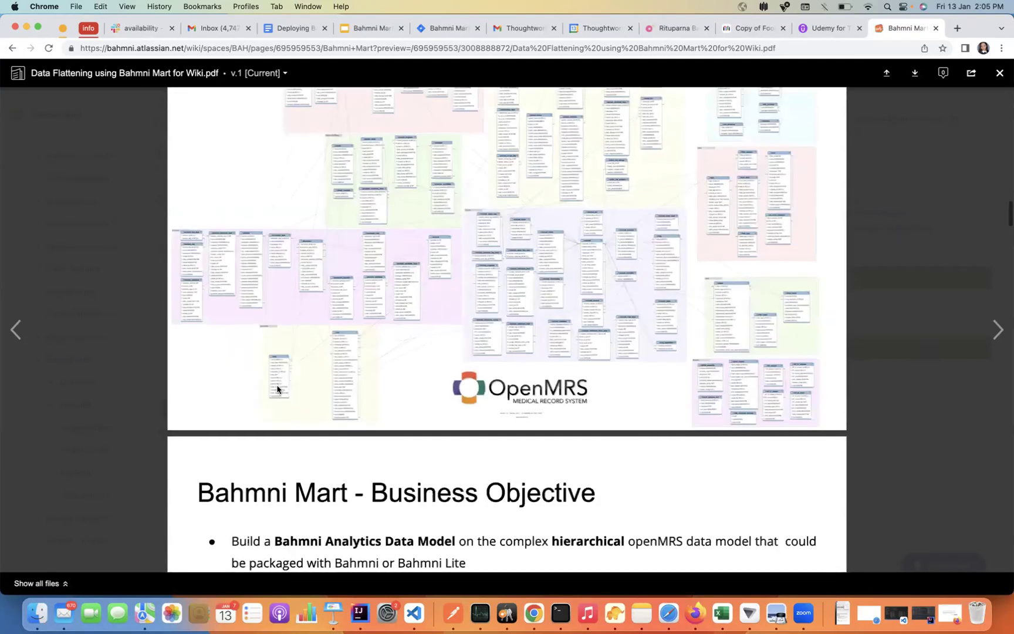
scroll(277, 389, "down", 3)
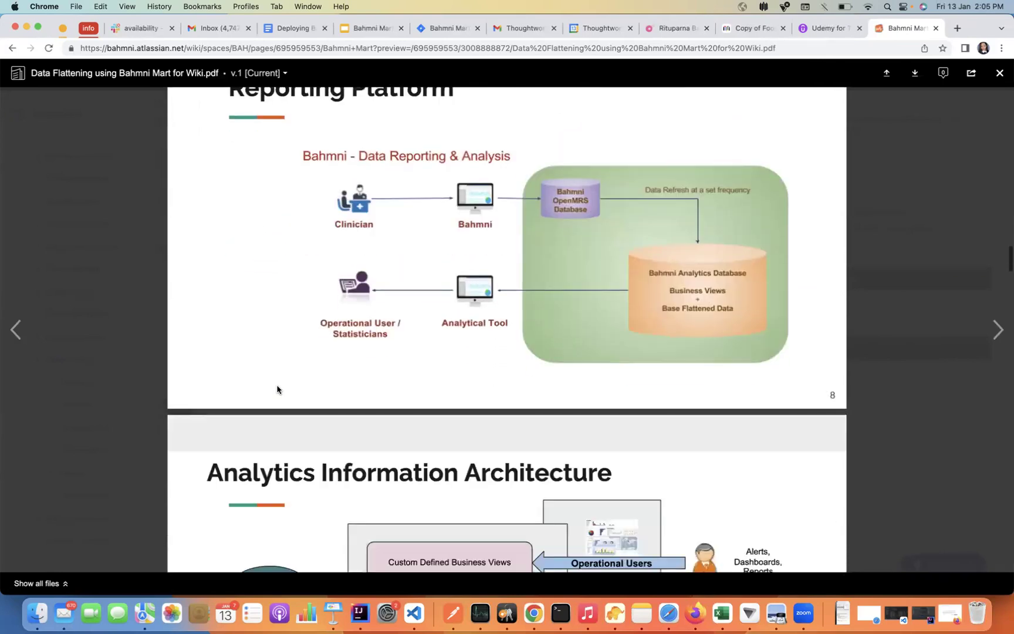
scroll(275, 389, "up", 3)
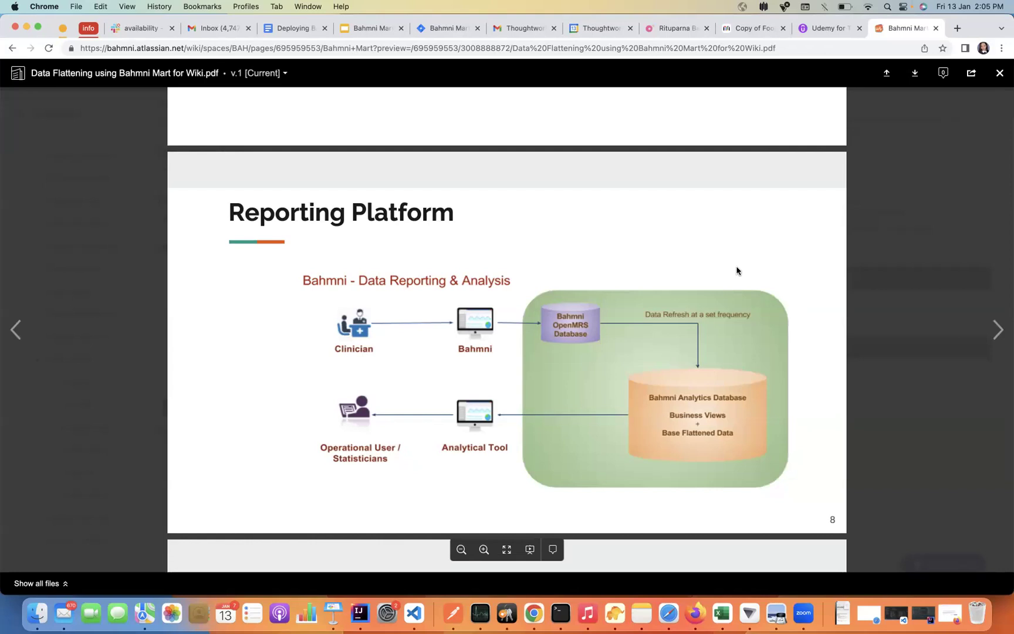
- Close the PDF preview and go back to the Bahmni-Metabase Integration page
left_click(971, 188)
left_click(10, 49)
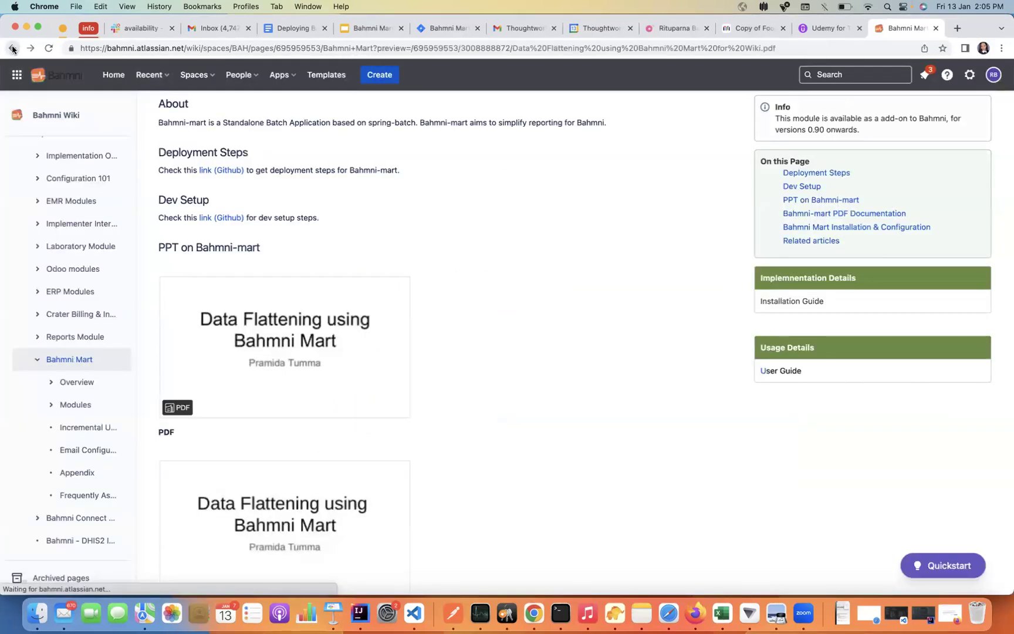
left_click(11, 49)
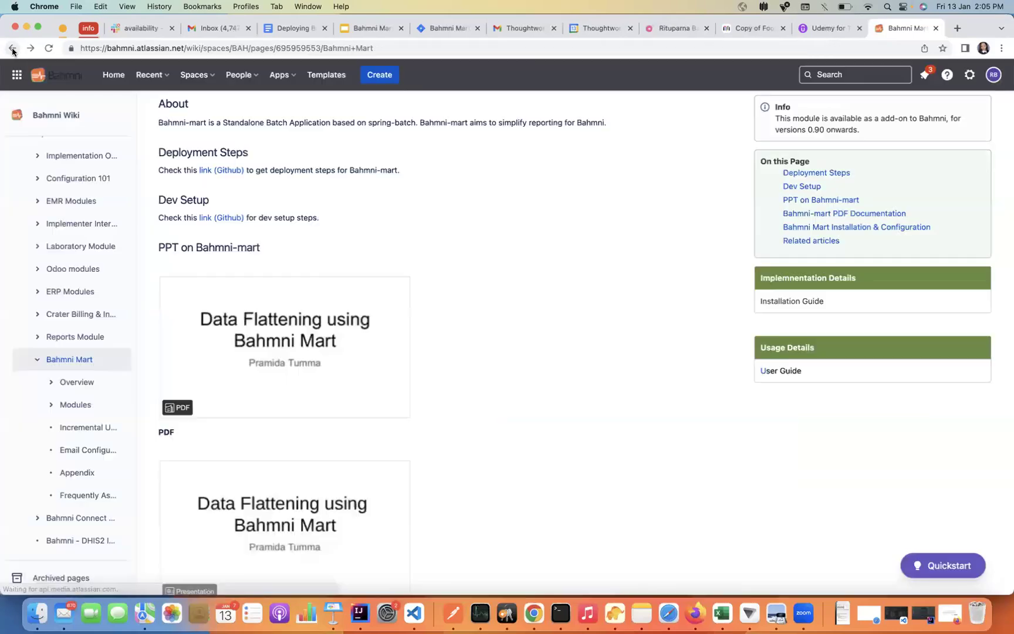
left_click(12, 49)
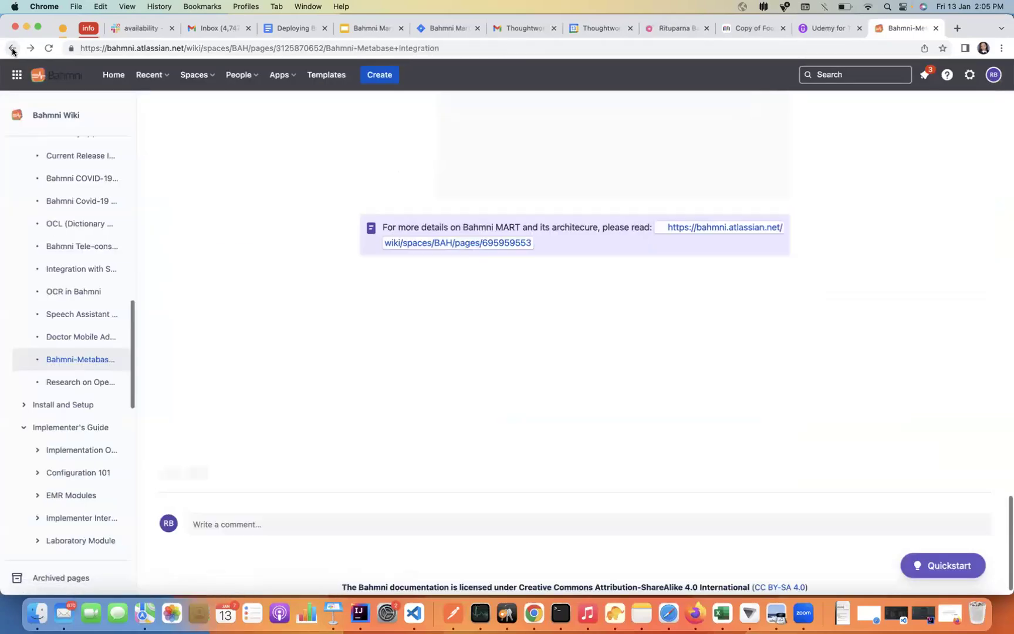
- Scroll the integration page to its What is Metabase section
scroll(459, 291, "up", 10)
scroll(497, 291, "up", 15)
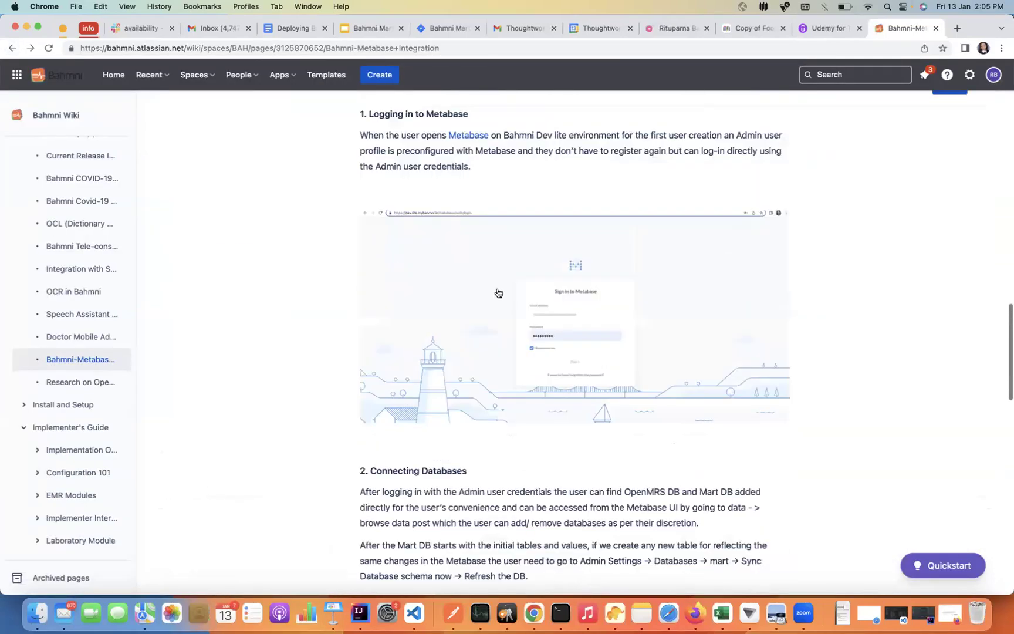
scroll(498, 292, "down", 5)
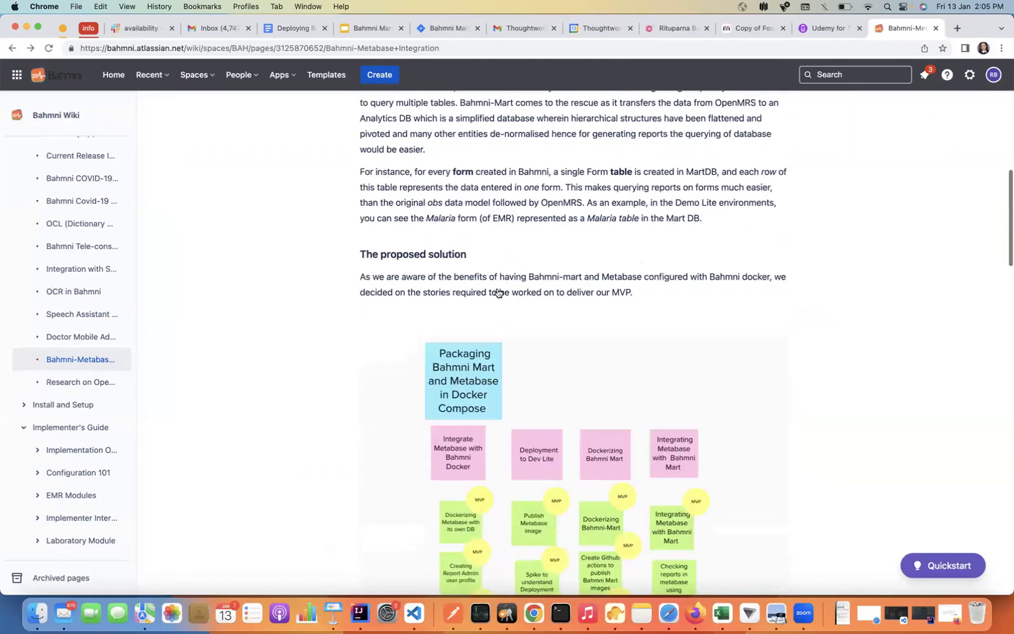
scroll(497, 290, "up", 4)
scroll(498, 288, "down", 4)
scroll(498, 289, "down", 5)
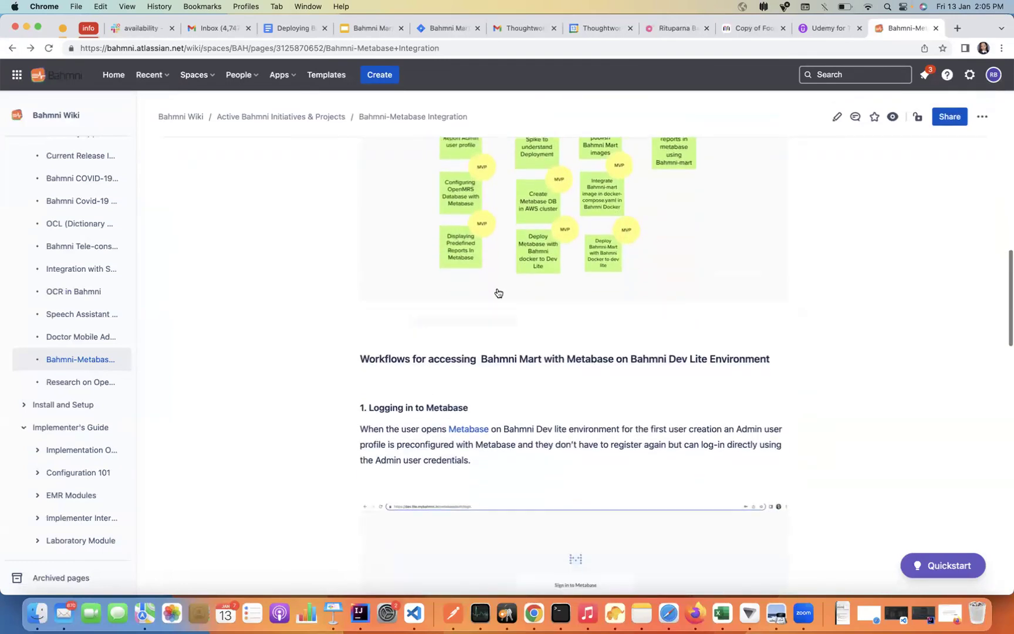
scroll(498, 290, "up", 10)
scroll(498, 292, "up", 3)
scroll(498, 292, "down", 7)
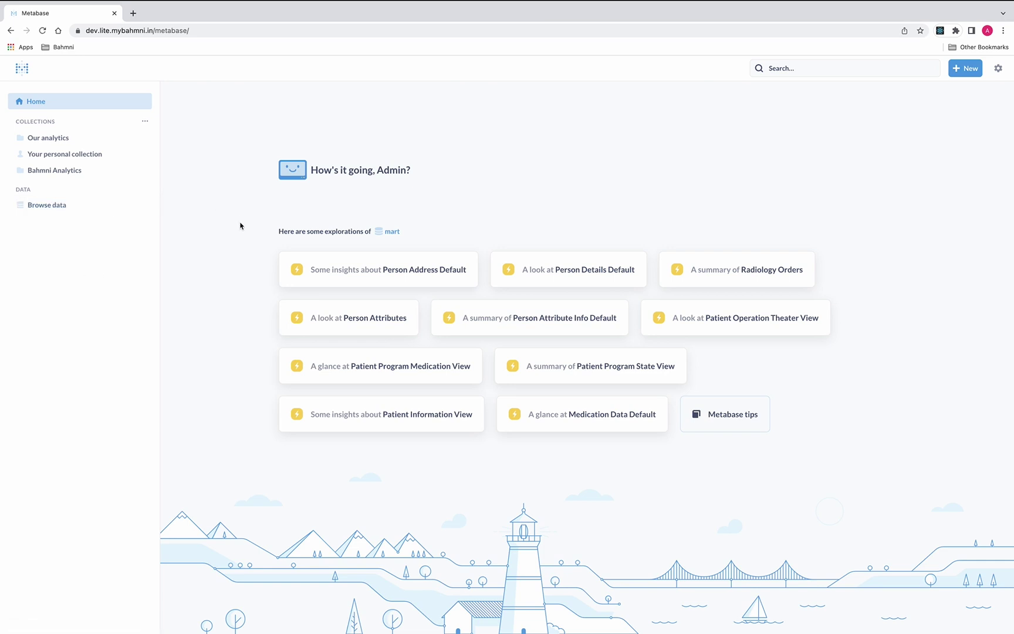
- Browse the mart, openmrs and Sample Database databases, check the gear menu, then reopen Bahmni Analytics
left_click(117, 211)
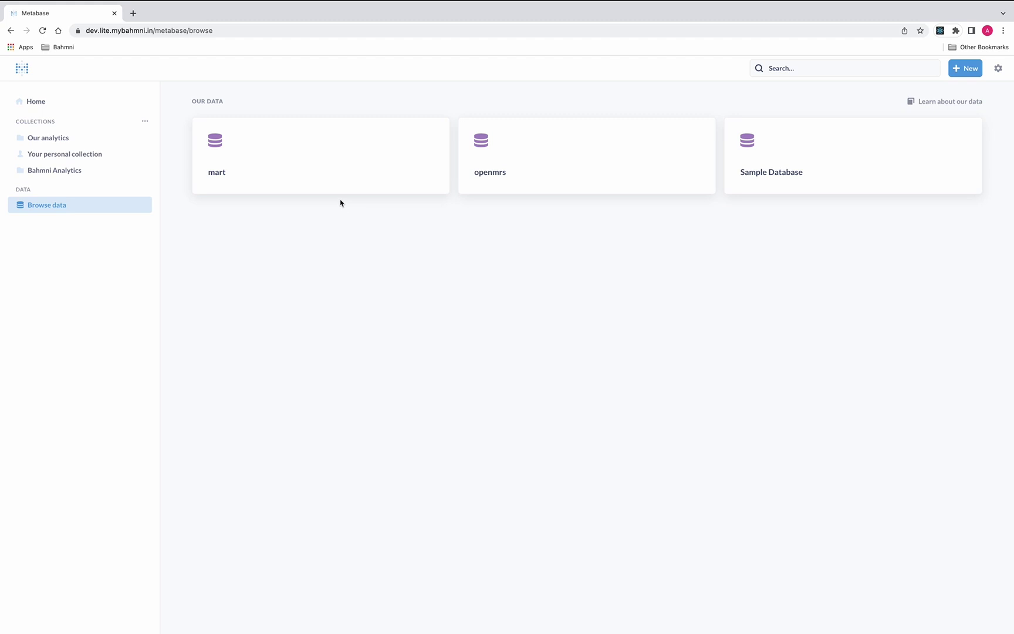
left_click(998, 68)
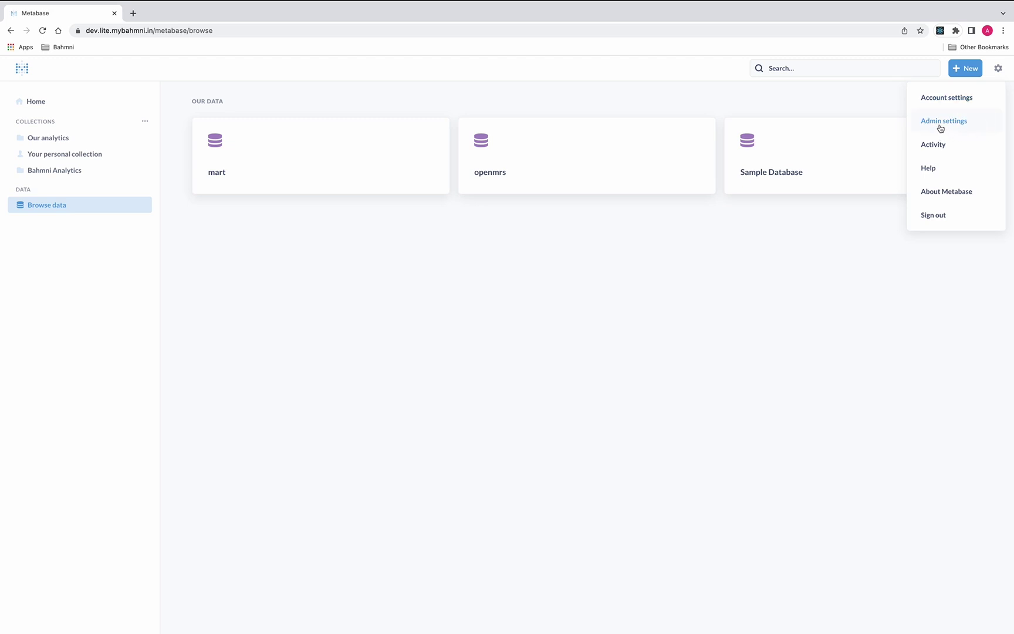
left_click(769, 293)
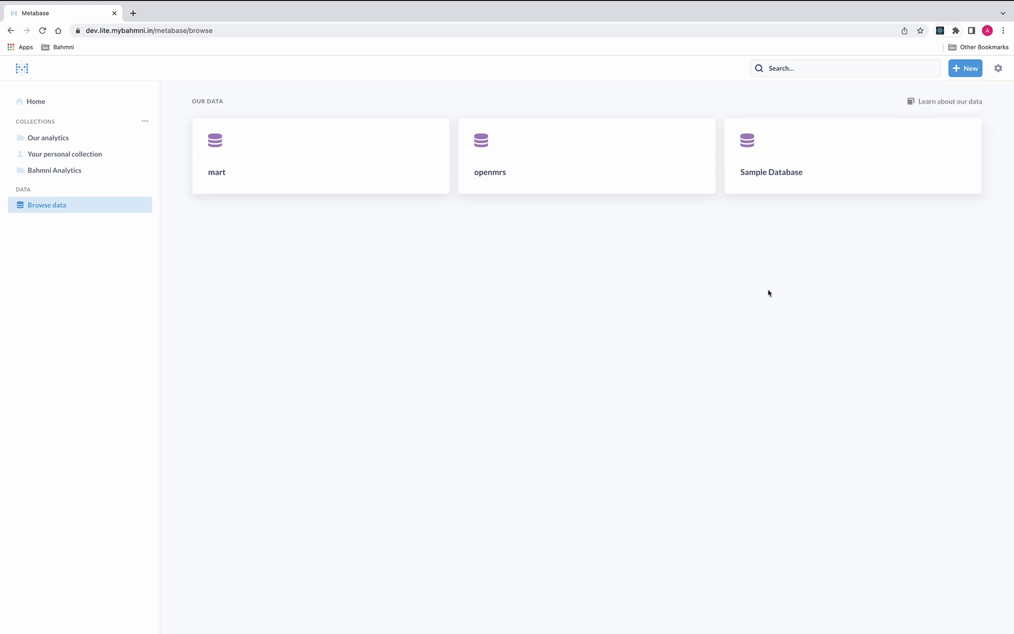
left_click(112, 177)
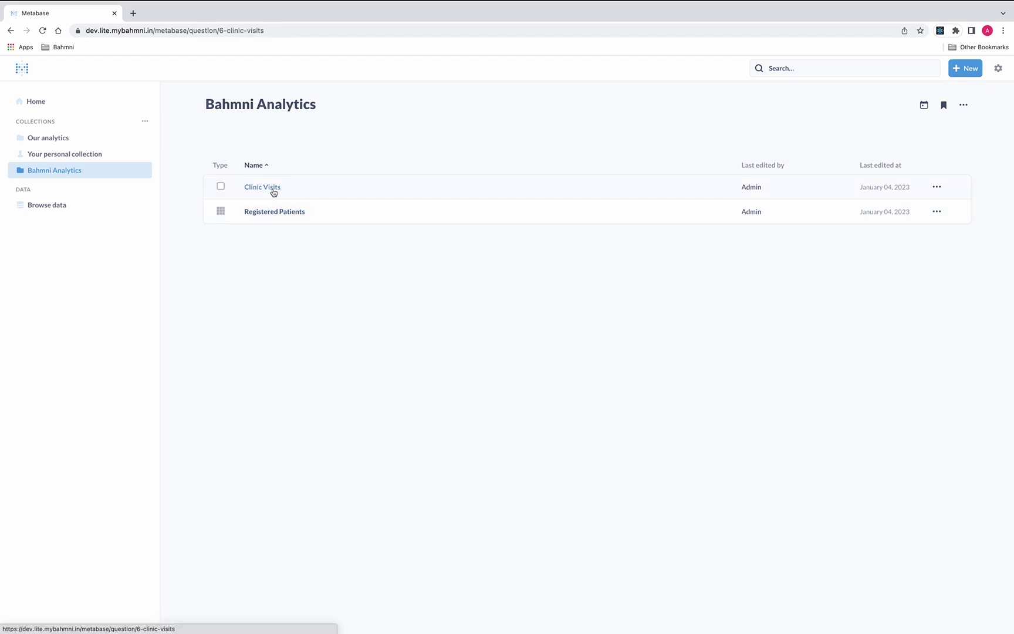
- View the Clinic Visits question's table of patient visits, then return to the Bahmni Analytics list
left_click(274, 189)
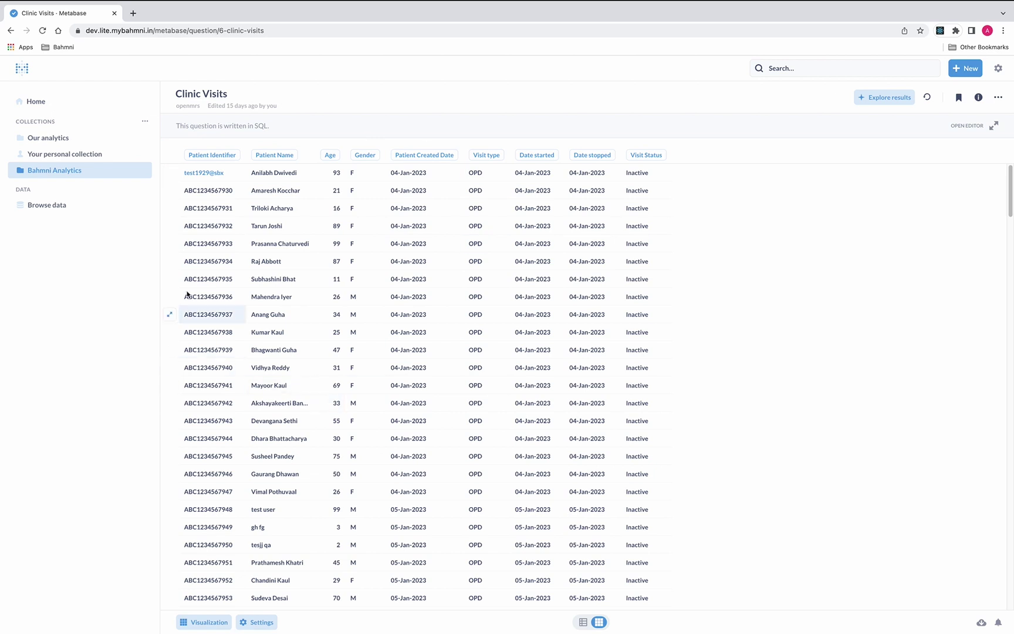
left_click(9, 29)
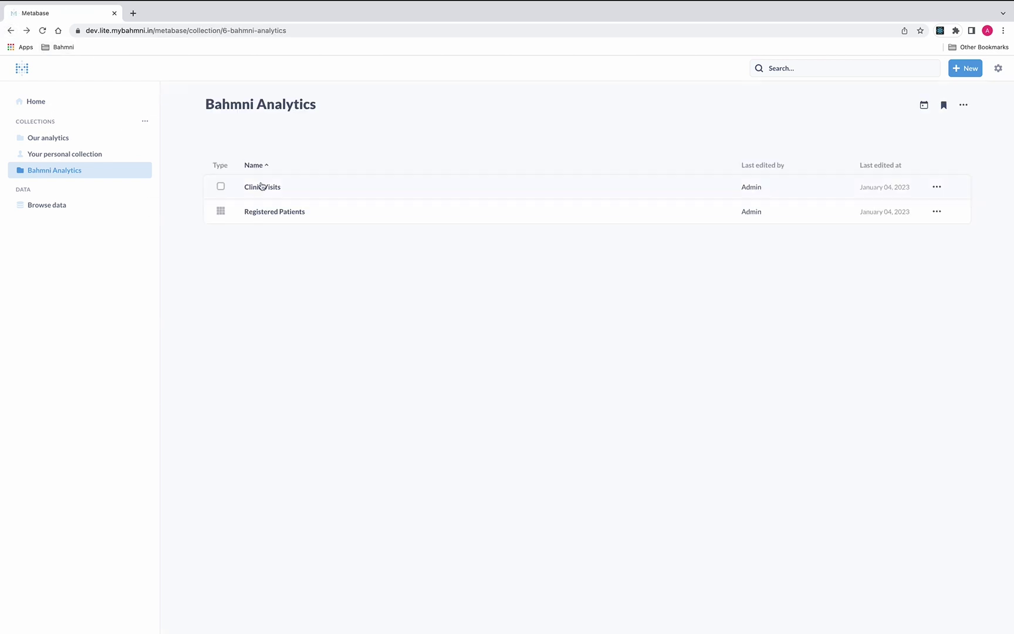